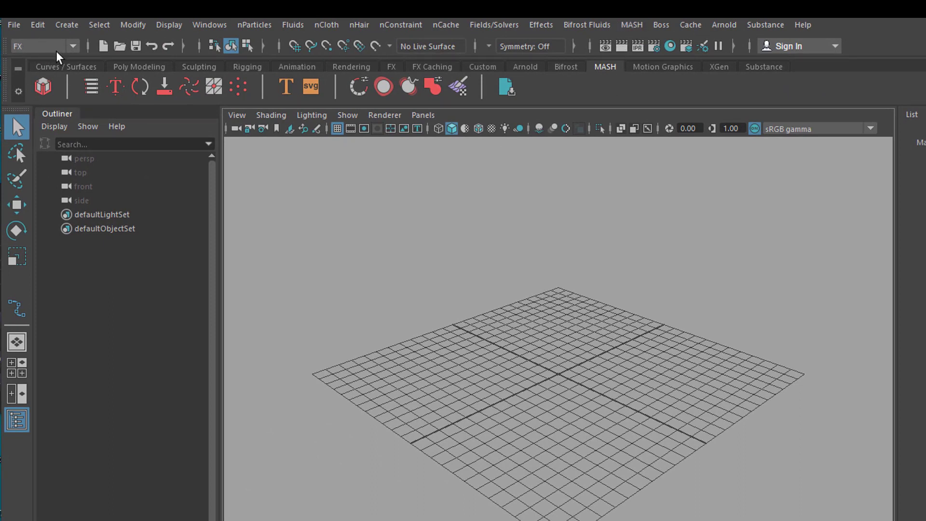
Create a NURBS circle at the origin.
click(73, 47)
click(73, 47)
click(68, 67)
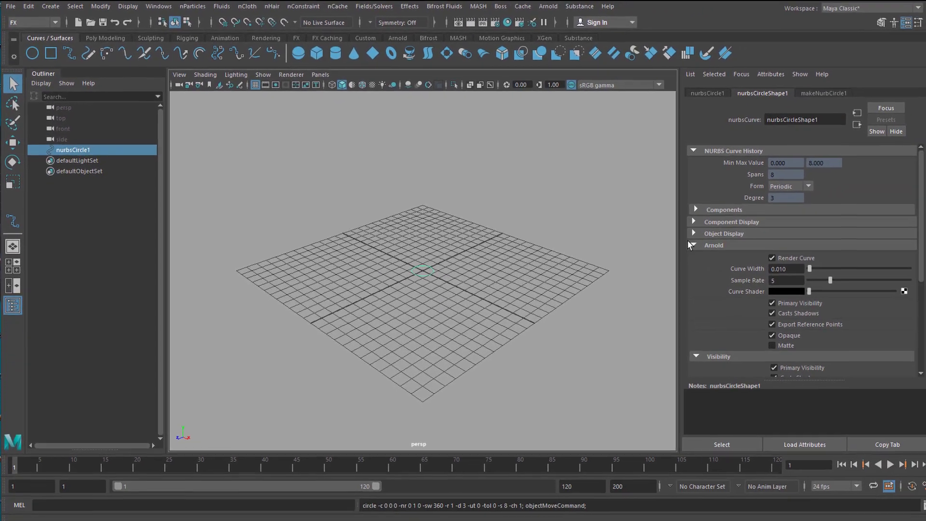
Set the circle's Arnold render curve width to 0.1.
click(771, 267)
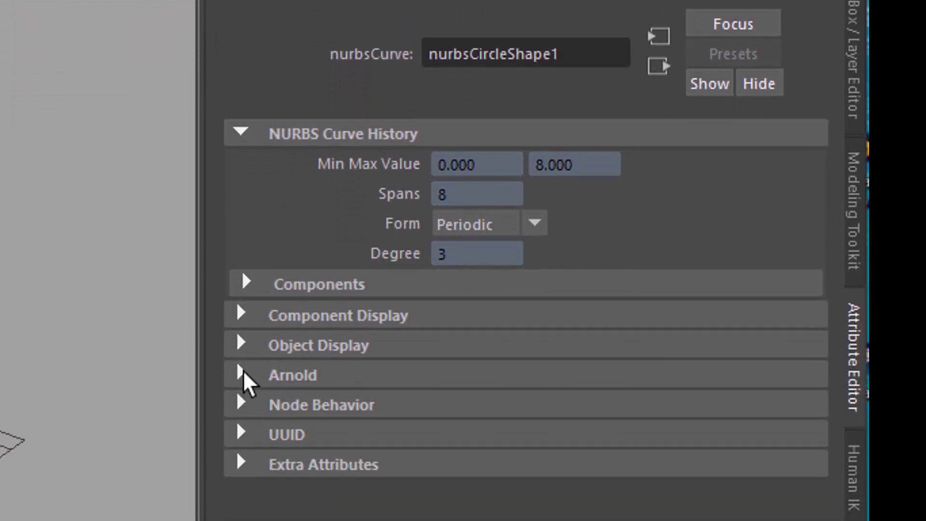
click(243, 378)
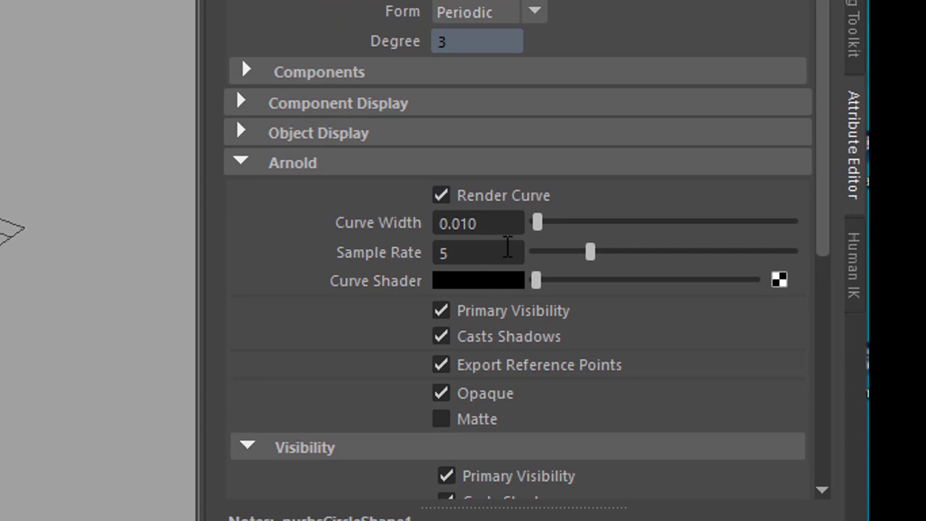
drag(455, 226, 498, 227)
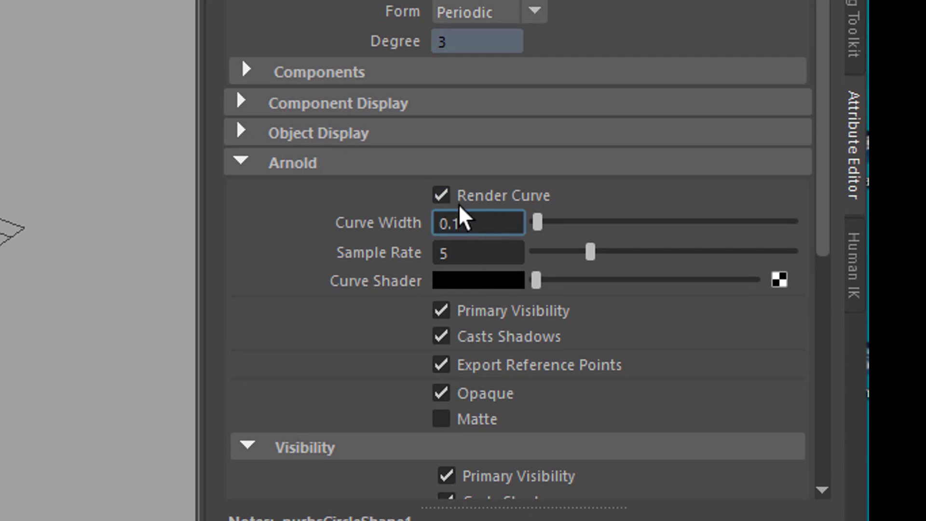
key(Return)
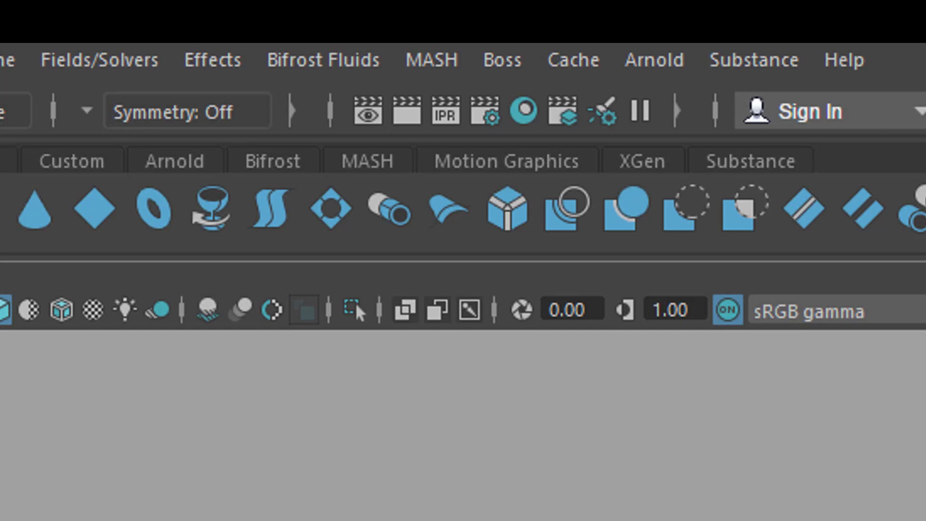
Create a MASH network from the circle, starting from reset options, with Instancer geometry and a grid distribution.
click(431, 62)
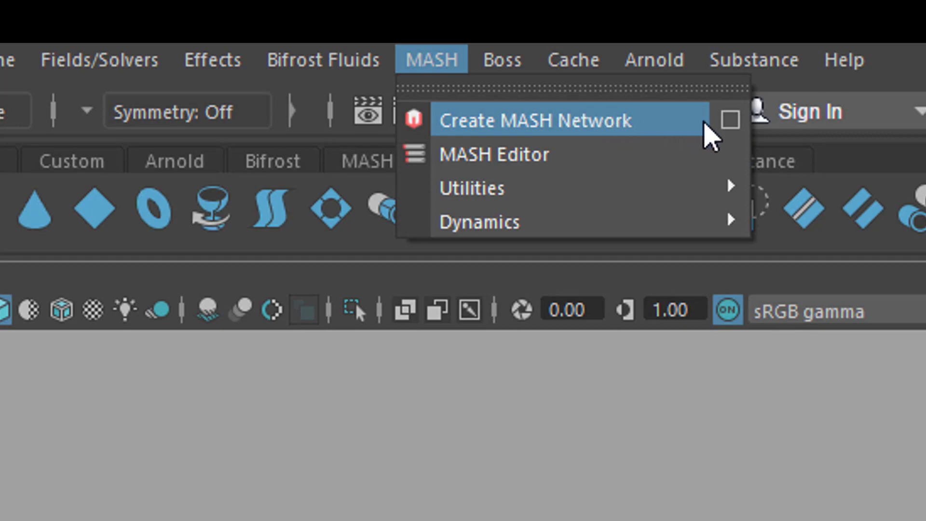
click(730, 119)
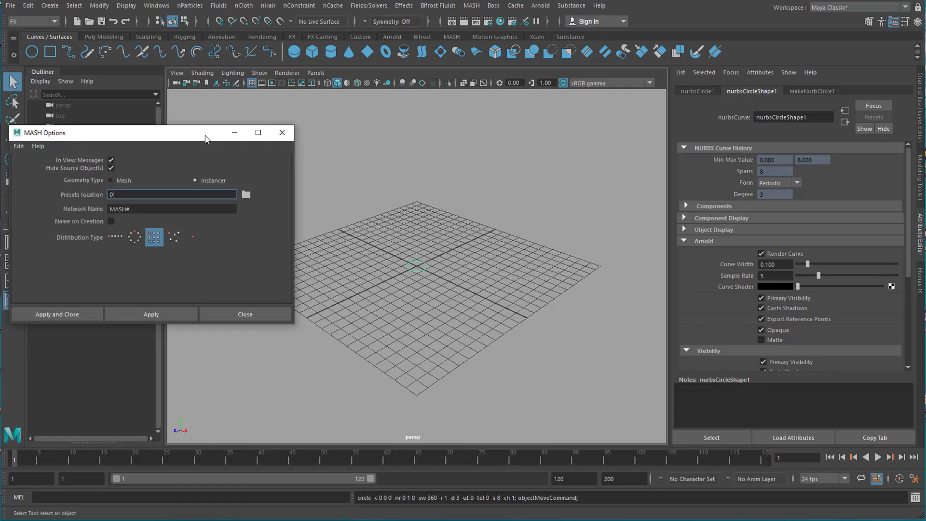
drag(197, 139, 459, 133)
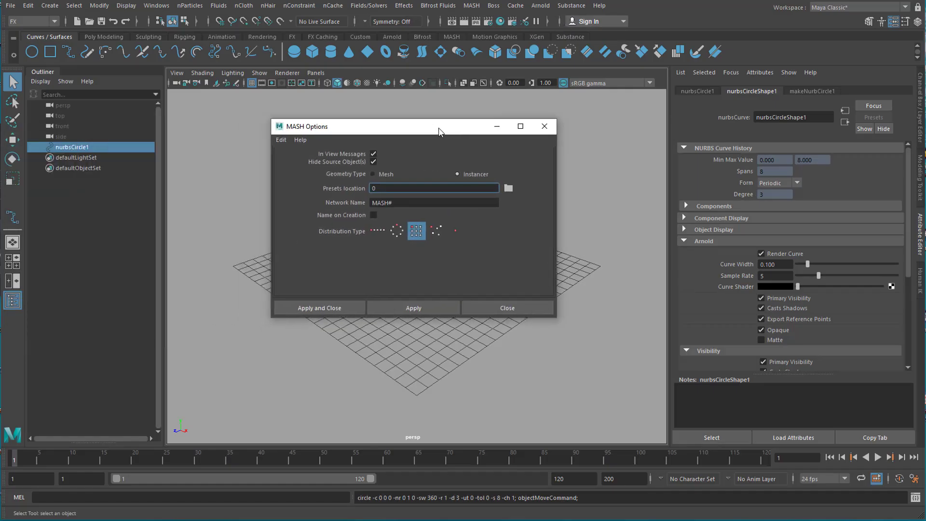
click(281, 140)
click(304, 160)
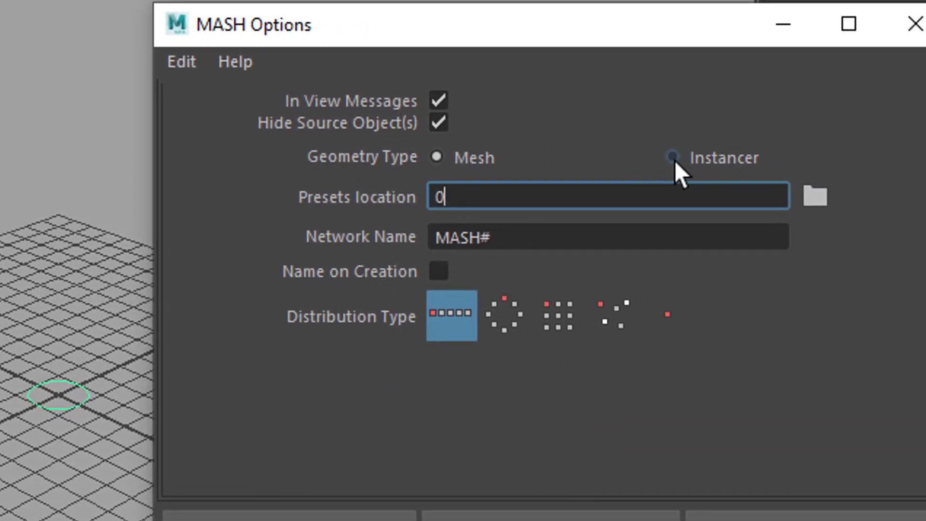
click(646, 156)
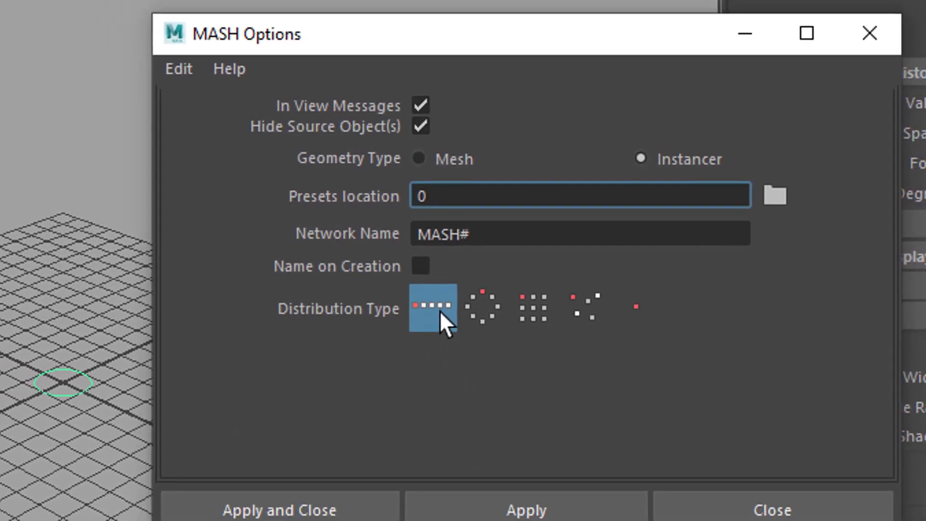
click(533, 315)
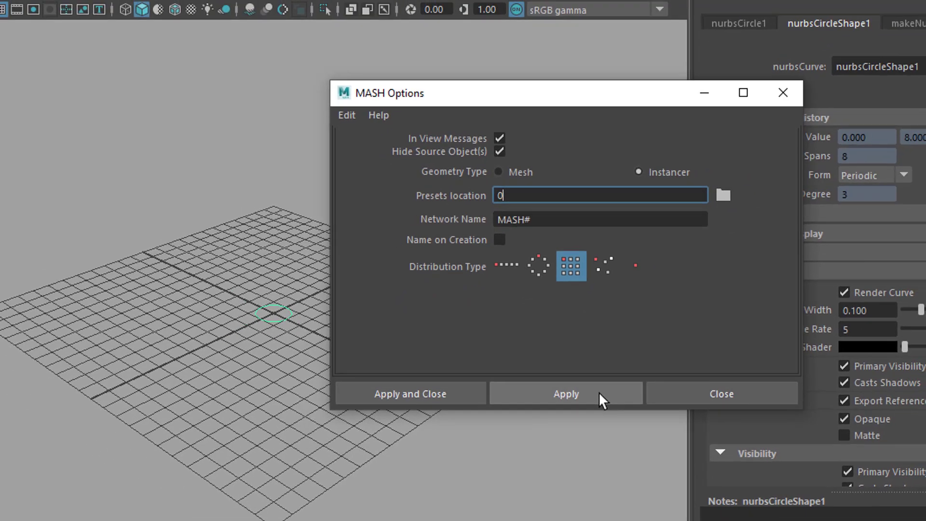
click(591, 413)
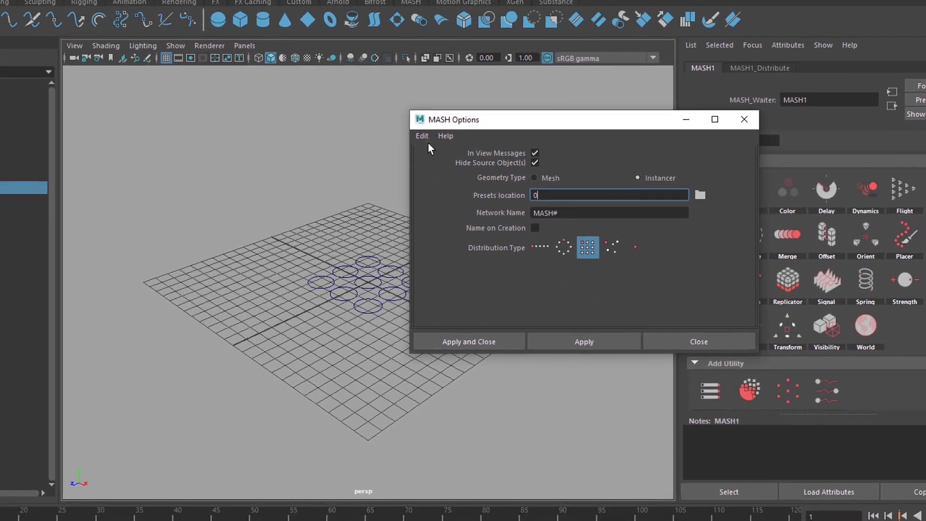
Reset the MASH options to their defaults and close the options dialog.
click(407, 132)
click(423, 159)
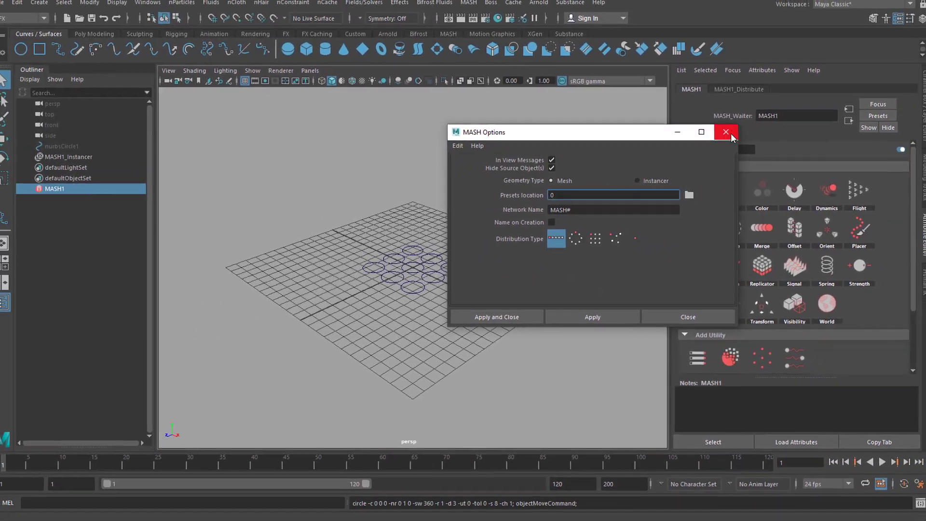
click(728, 131)
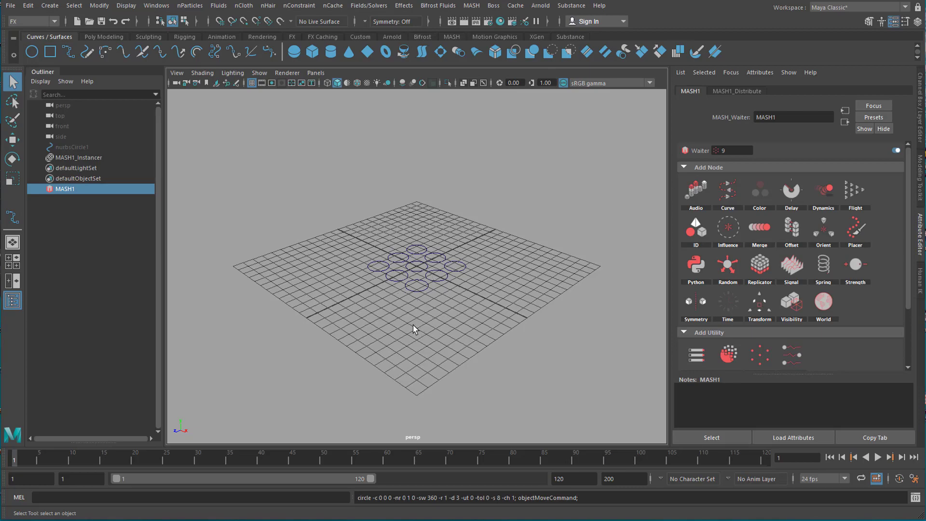
Review the network's distribution settings and add a Signal node to the MASH network.
scroll(413, 325, up, 8)
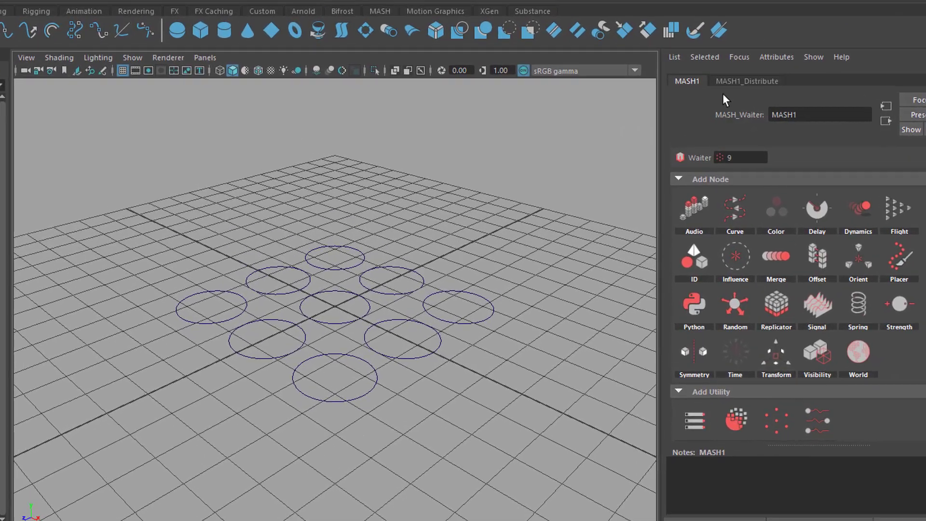
click(740, 81)
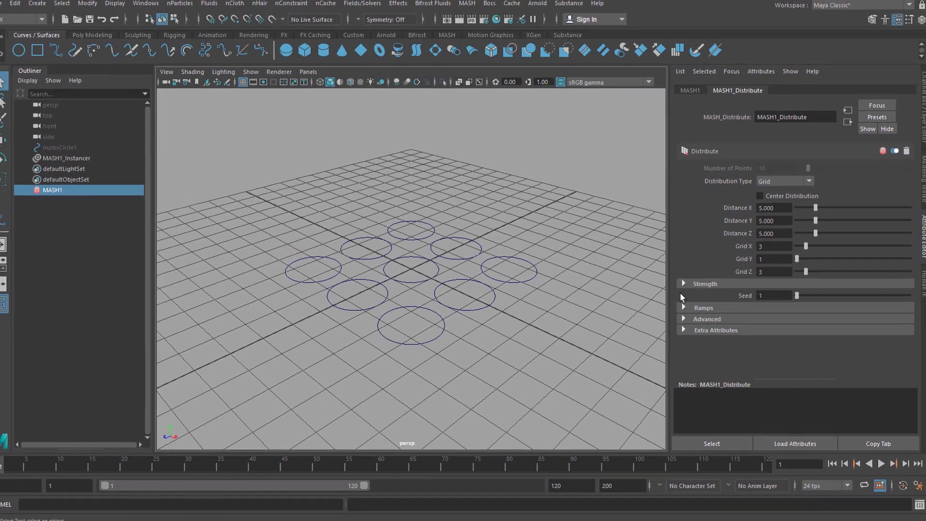
click(693, 92)
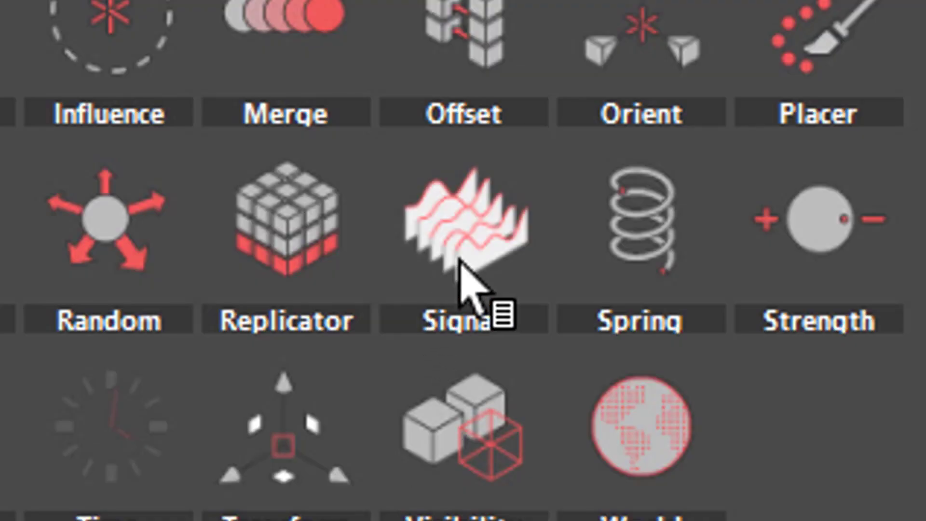
click(461, 263)
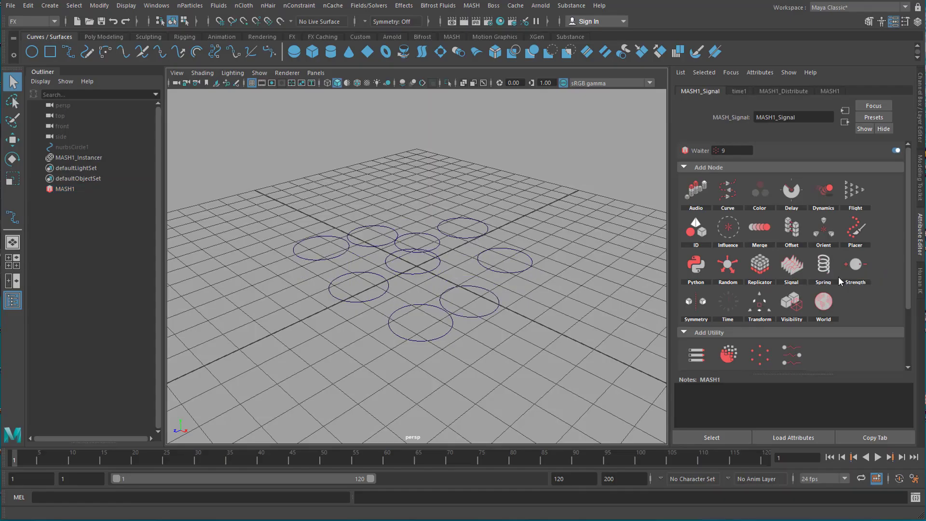
click(728, 295)
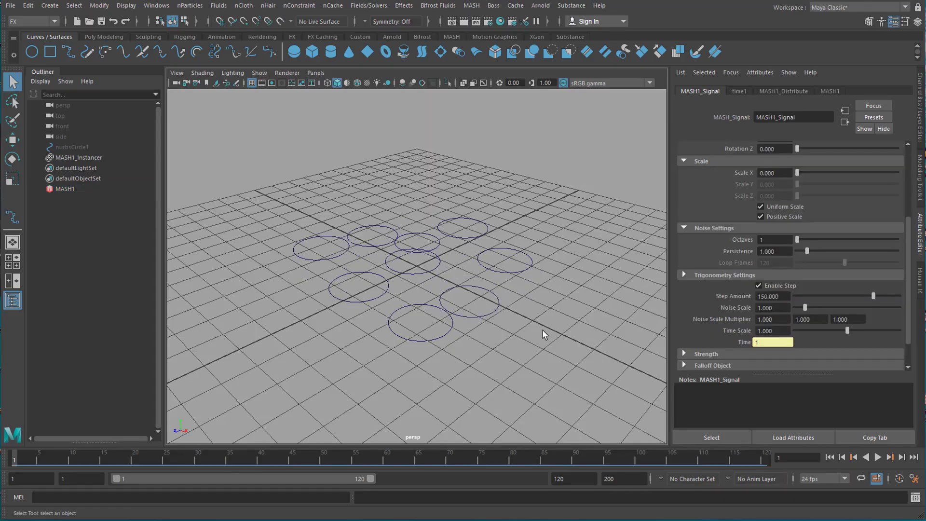
Play the animation from the first frame and examine the circles' movement, including from a low side view.
click(878, 457)
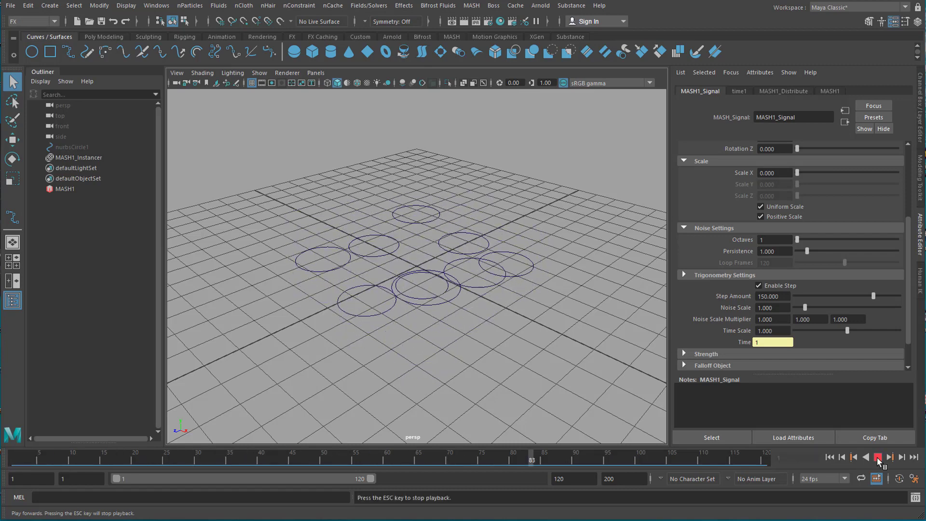
click(878, 458)
alt+drag(569, 401, 523, 370)
click(829, 457)
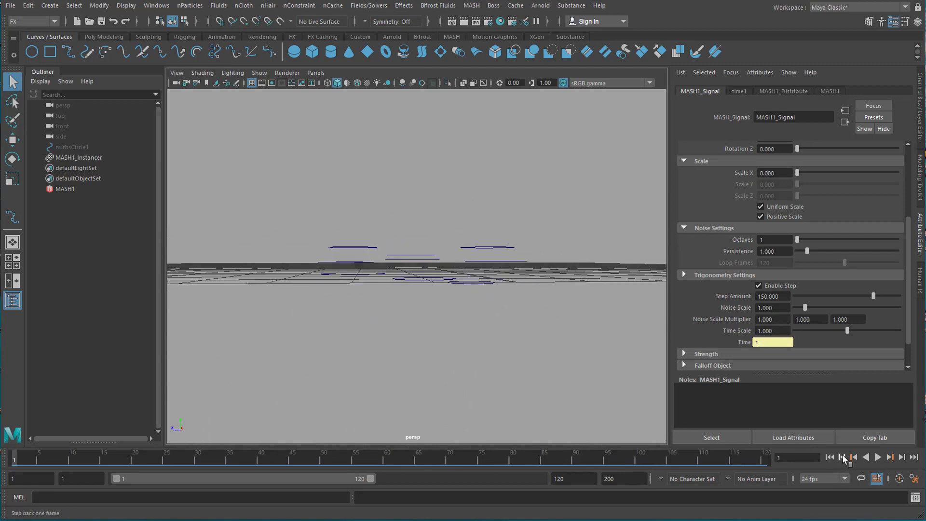
click(876, 460)
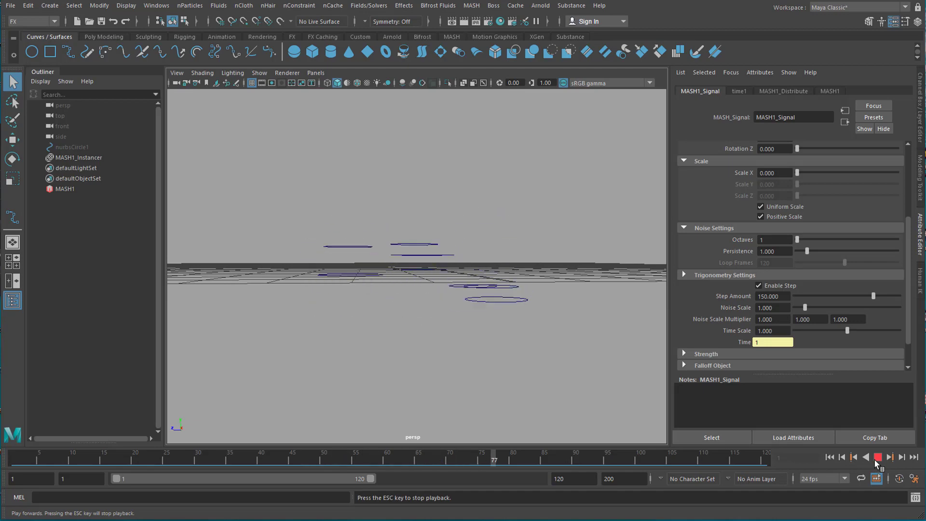
click(877, 460)
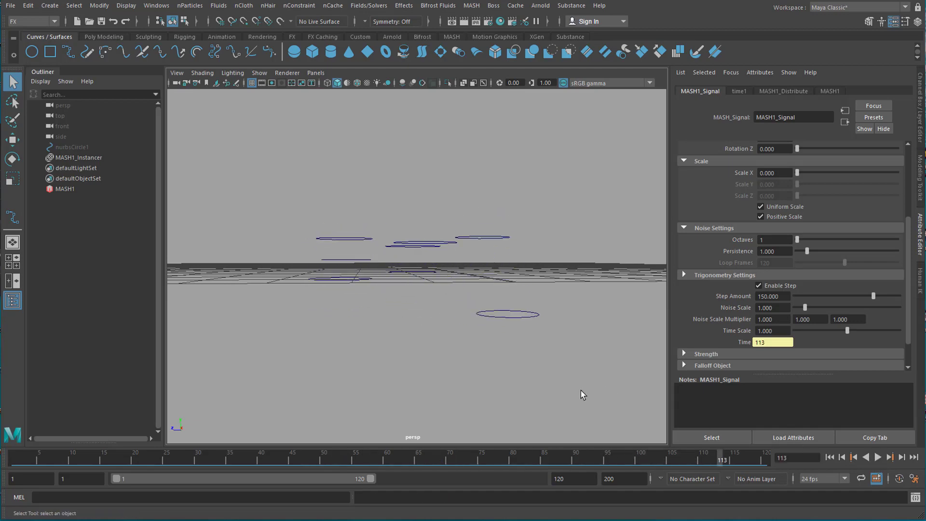
alt+drag(583, 395, 590, 398)
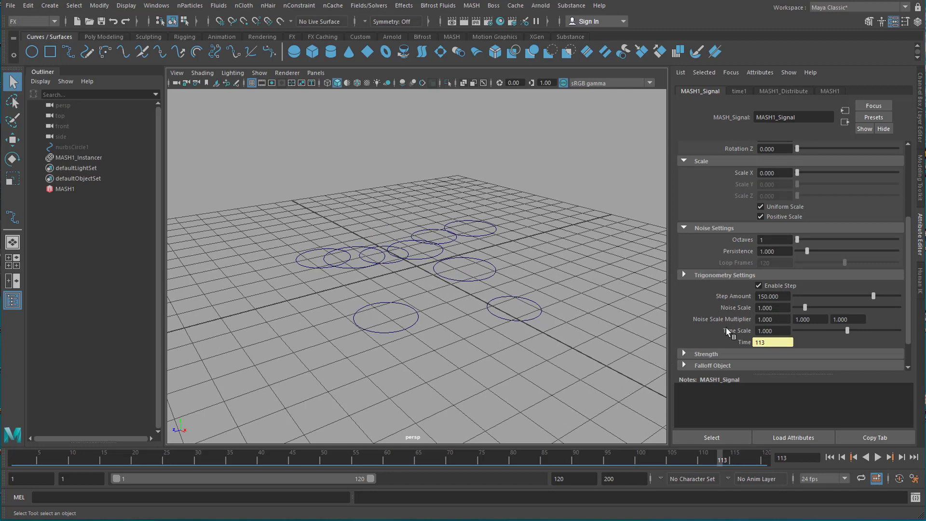
Adjust the Signal node's rotation on all axes, with Rotation X about 60.6 and Rotation Z about 110.8.
drag(909, 281, 915, 194)
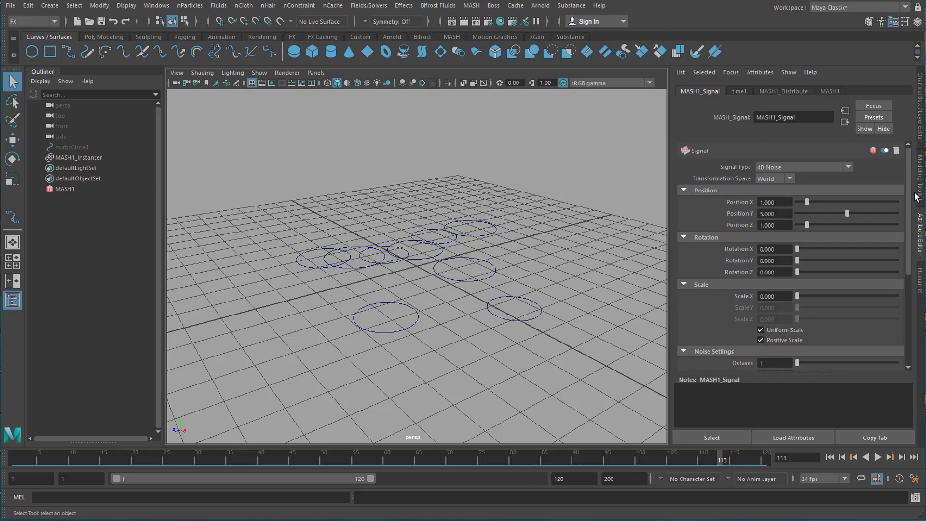
click(684, 237)
click(684, 237)
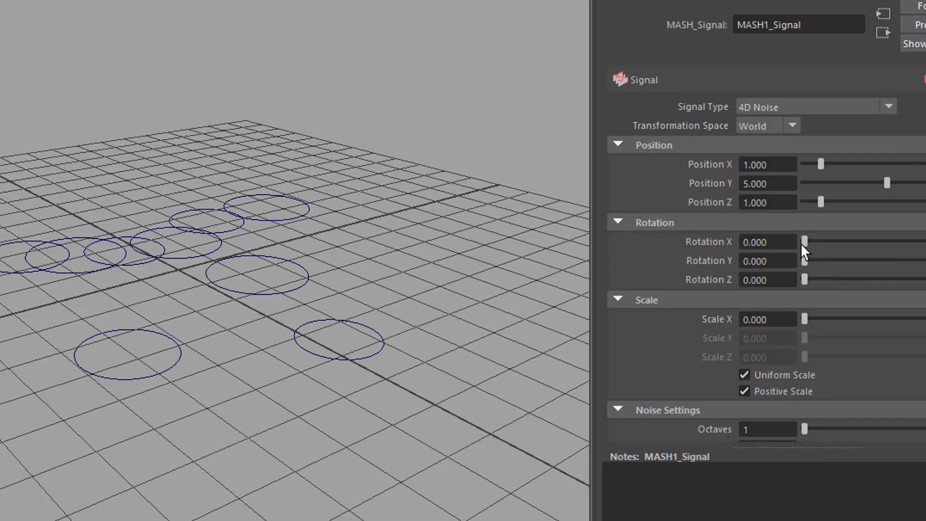
drag(804, 241, 860, 243)
drag(804, 274, 905, 278)
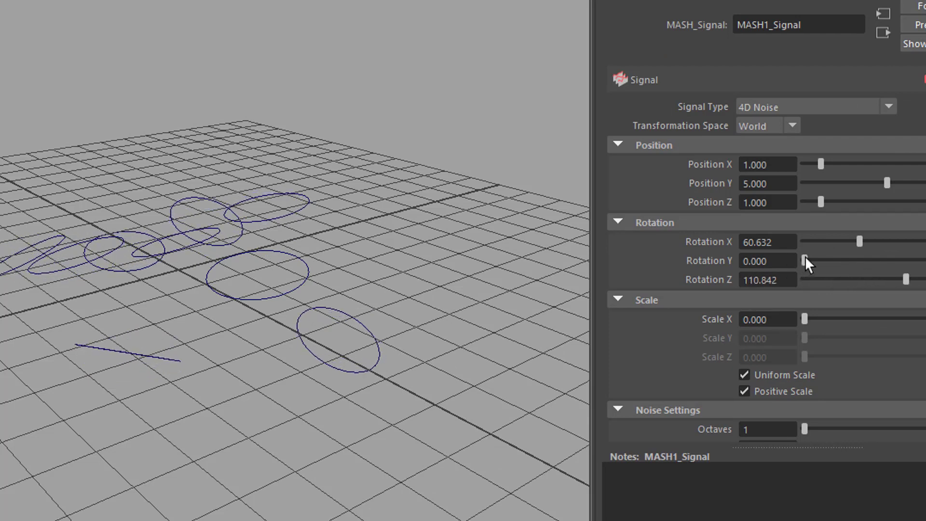
mouse_move(806, 260)
mouse_down()
mouse_move(827, 263)
mouse_move(793, 266)
mouse_up()
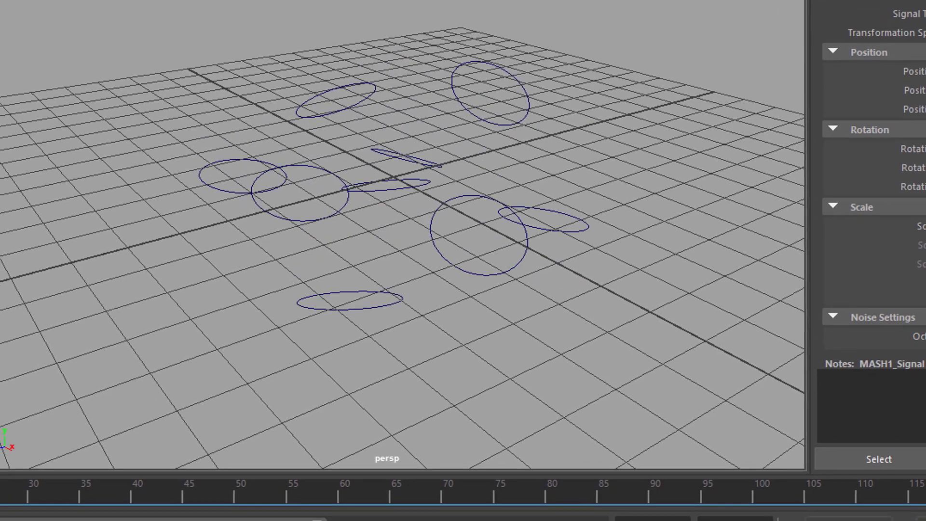
Extend the playback range to frame 200.
drag(318, 520, 733, 520)
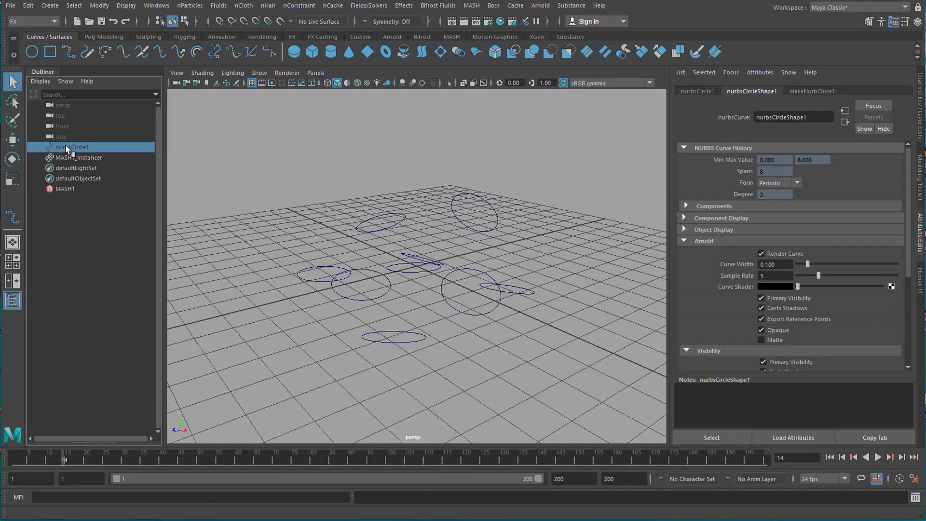
Duplicate the hidden source circle nurbsCircle1.
click(68, 201)
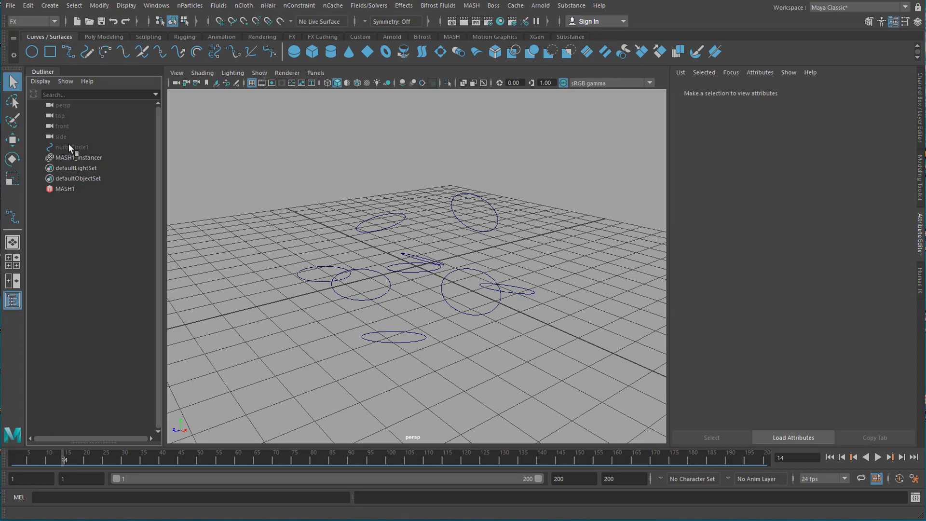
click(73, 147)
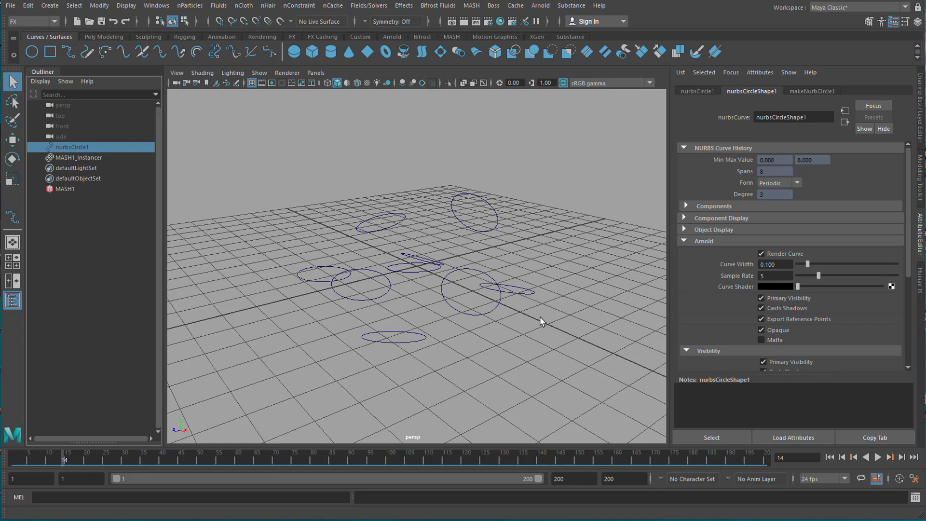
key(ctrl+d)
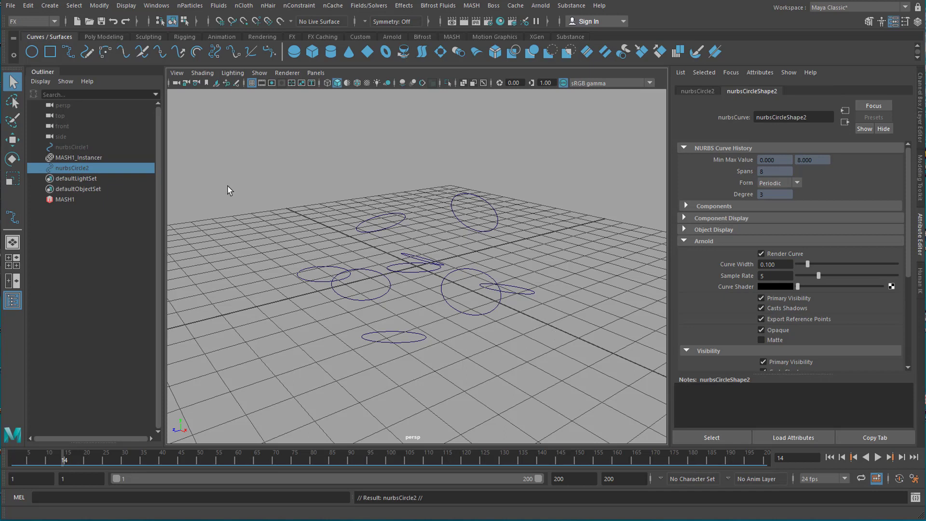
Scale the duplicated circle nurbsCircle2 down uniformly so it is smaller than the original circle.
click(90, 209)
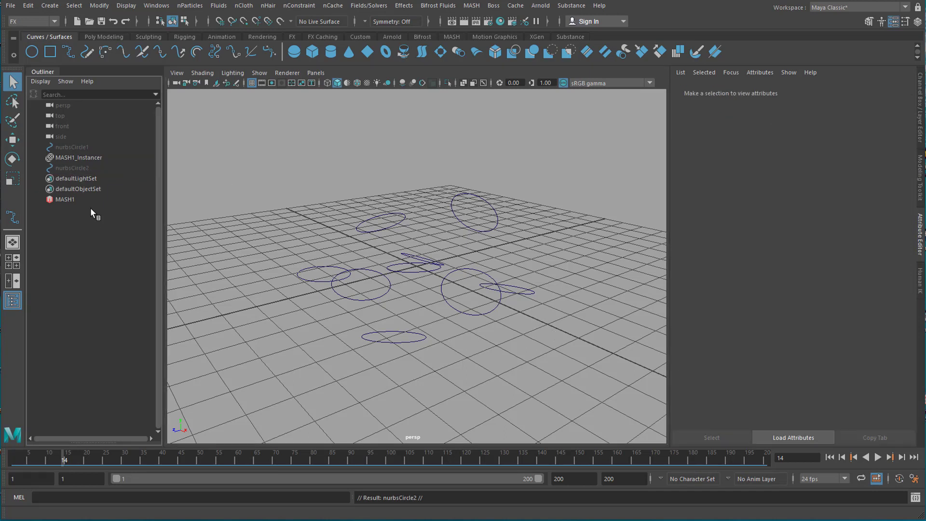
click(76, 168)
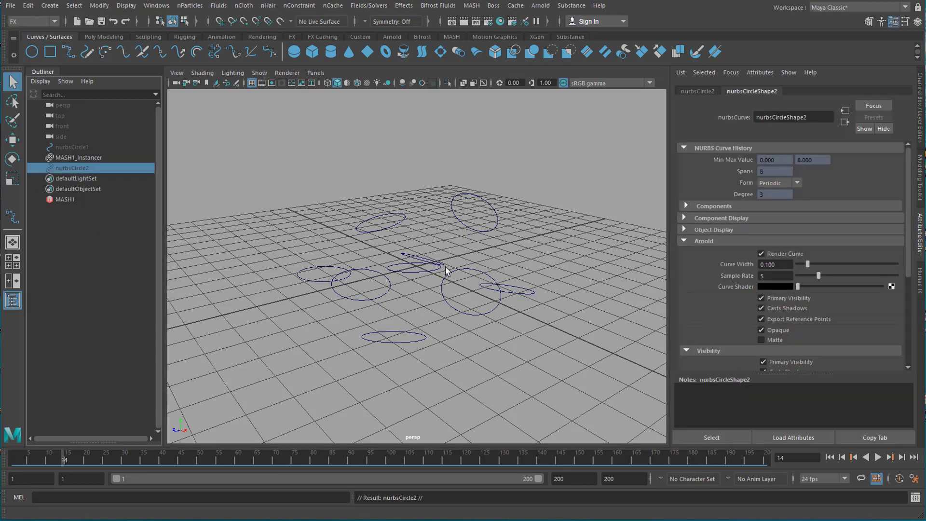
click(415, 278)
key(w)
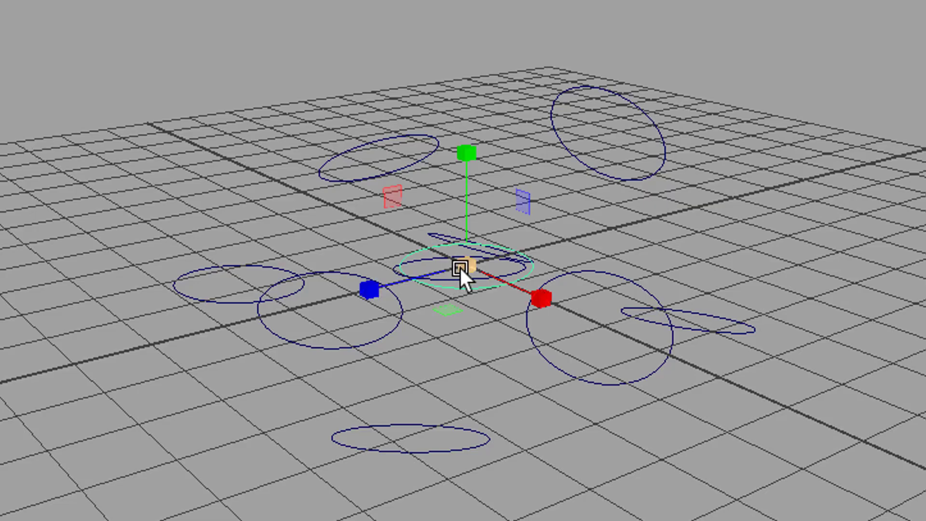
drag(462, 264, 408, 305)
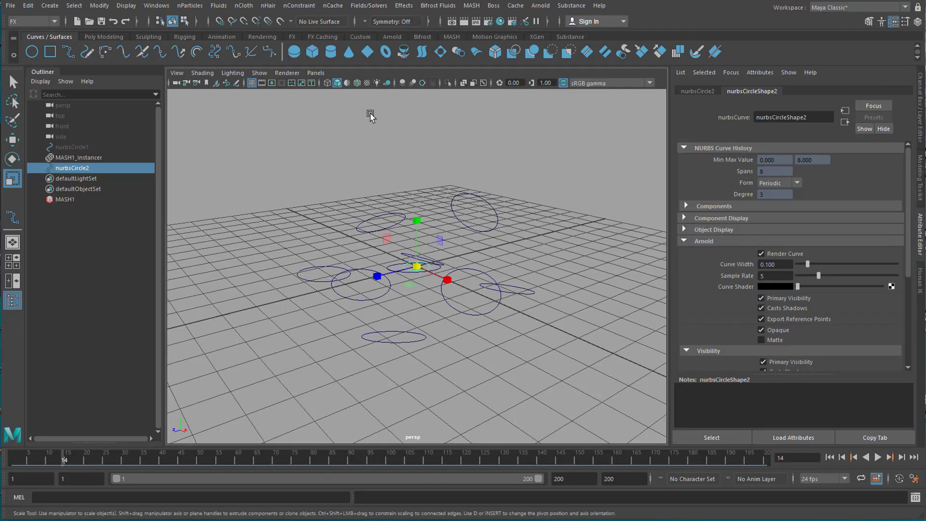
Create a MASH network from the smaller circle with Instancer geometry type and Grid distribution.
click(472, 6)
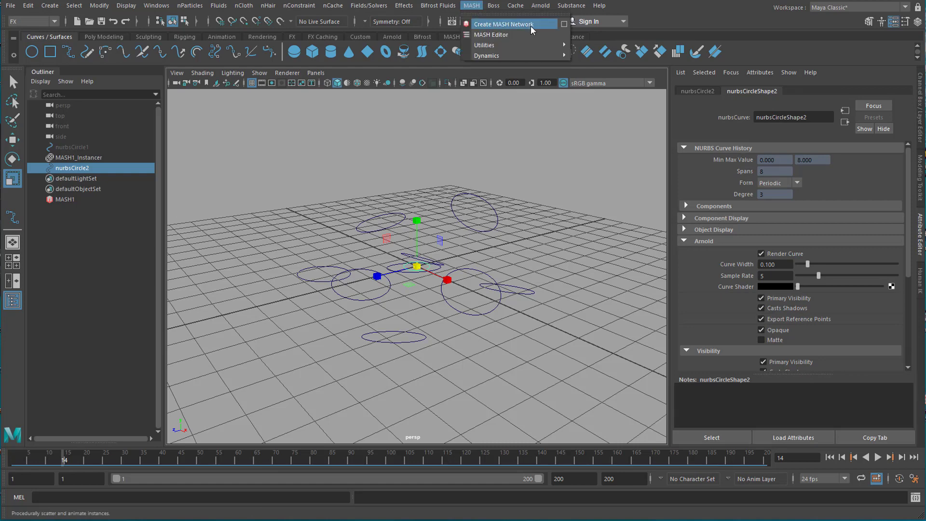
click(564, 24)
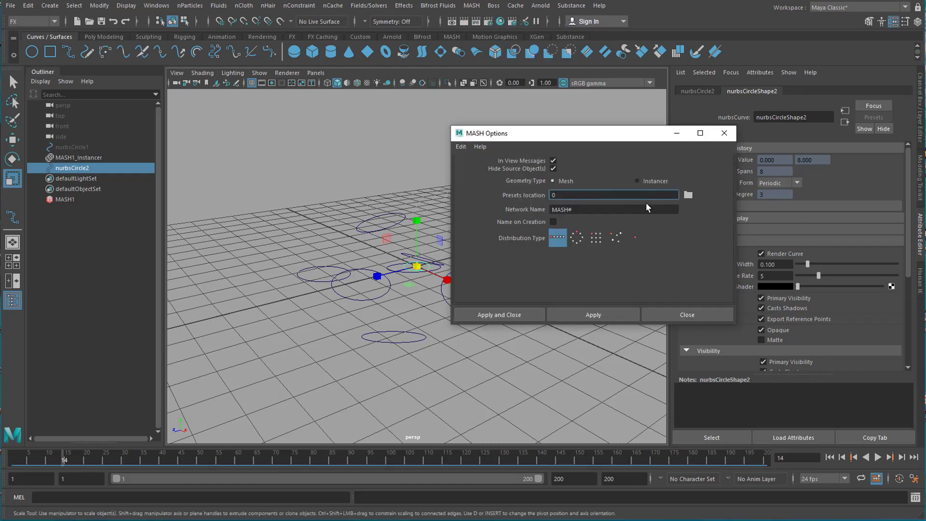
click(636, 181)
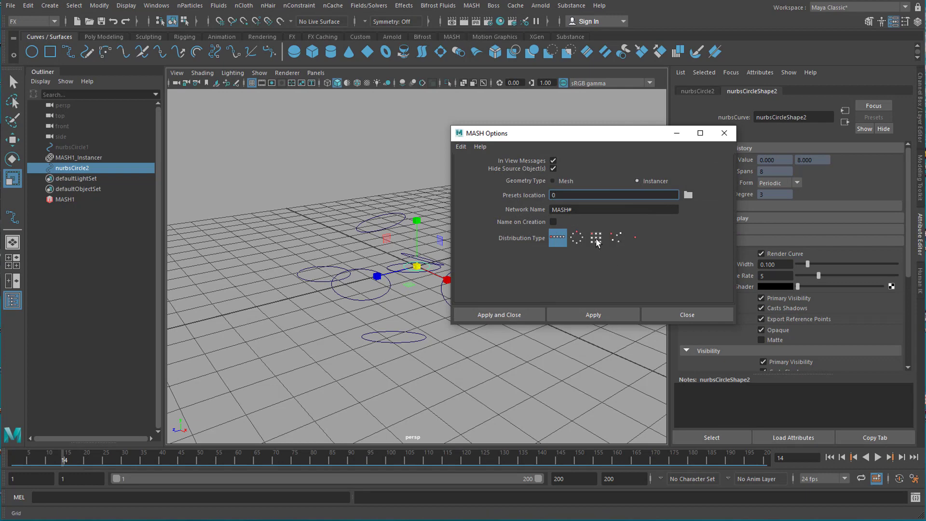
click(596, 238)
click(606, 317)
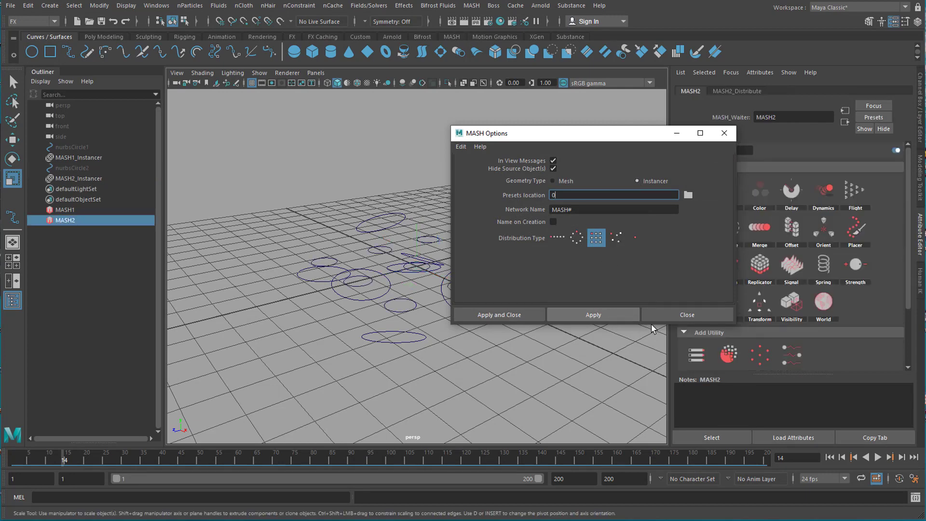
click(683, 315)
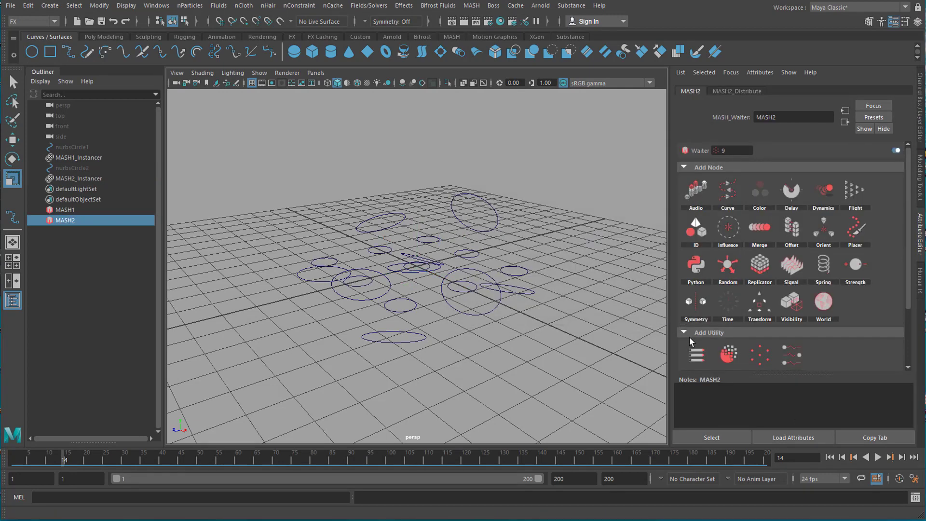
Play the animation from the first frame and compare the movement of the two circle networks.
click(830, 457)
click(878, 457)
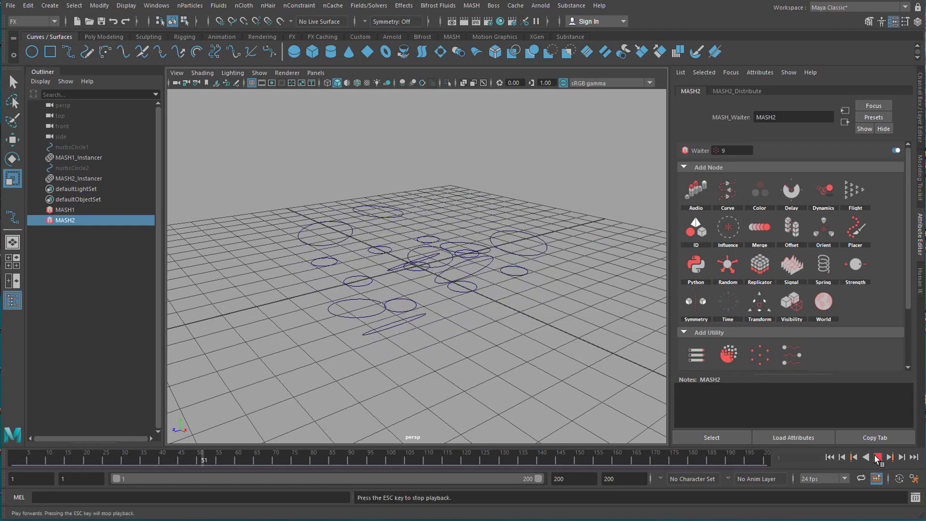
click(878, 457)
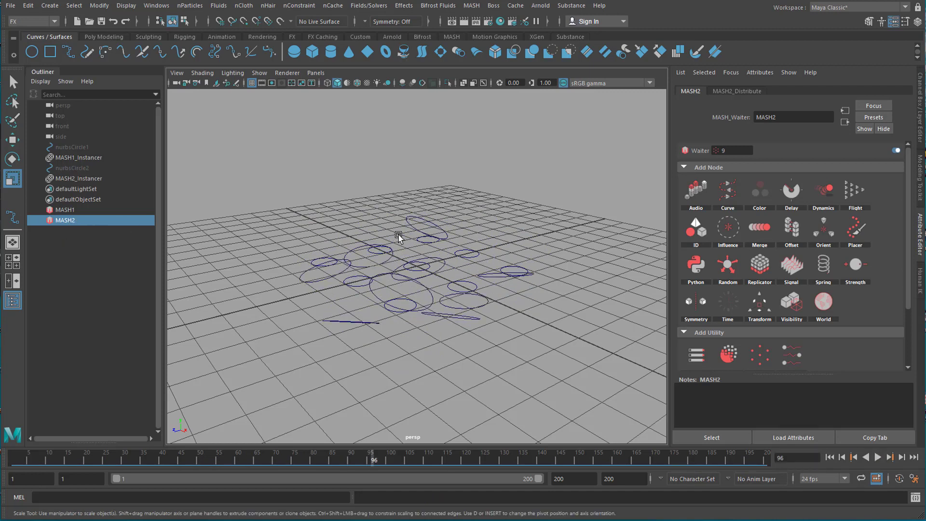
Add a Signal node to the MASH2 network and play the animation from the first frame.
click(791, 265)
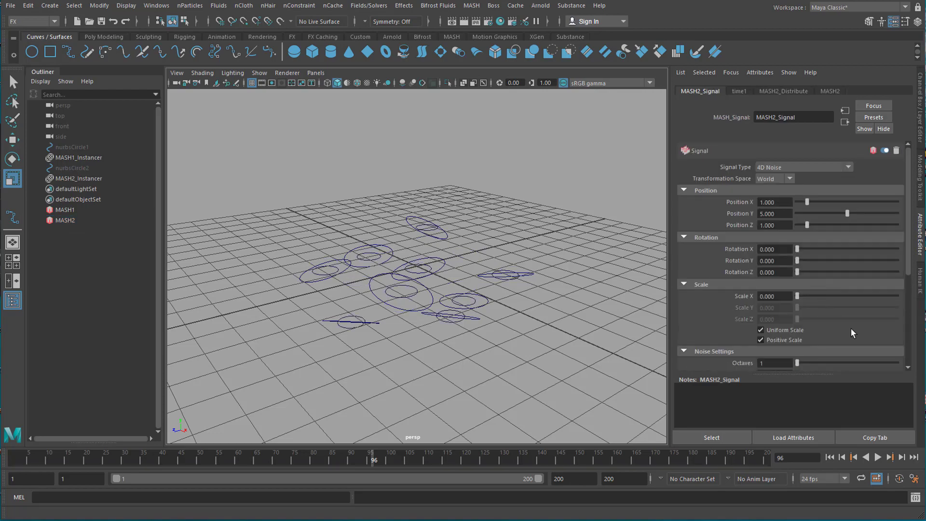
click(830, 458)
click(878, 458)
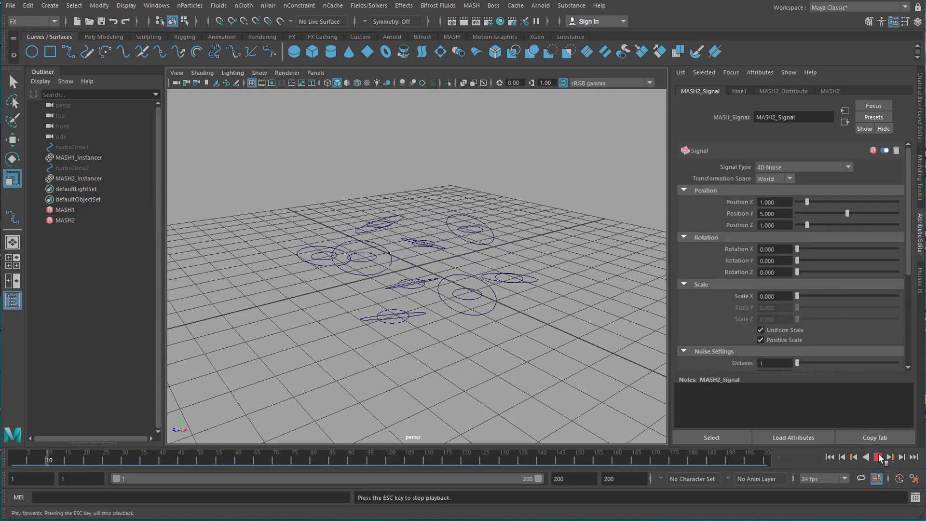
alt+drag(529, 348, 559, 282)
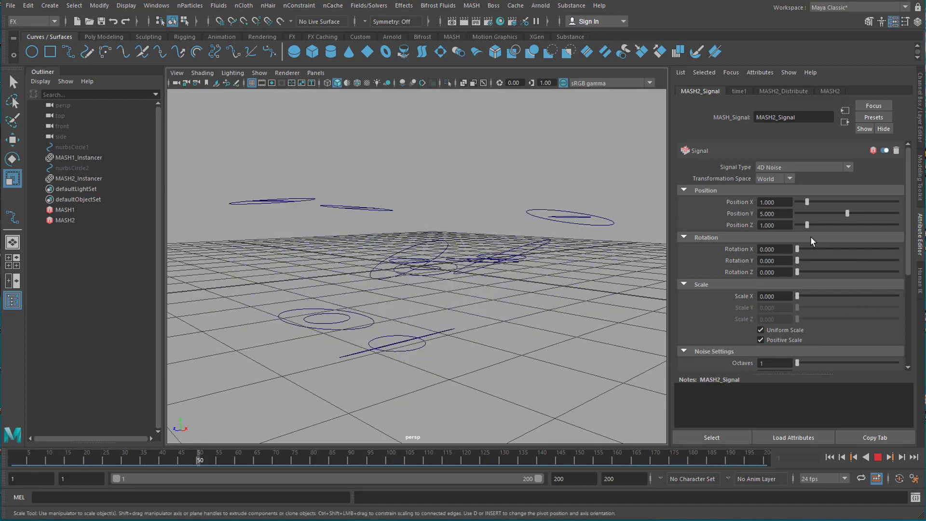
Set the MASH2 Signal's Rotation X to about 20.8, Rotation Z to about 25.6 and uniform Scale X to about 1.74.
drag(799, 249, 812, 272)
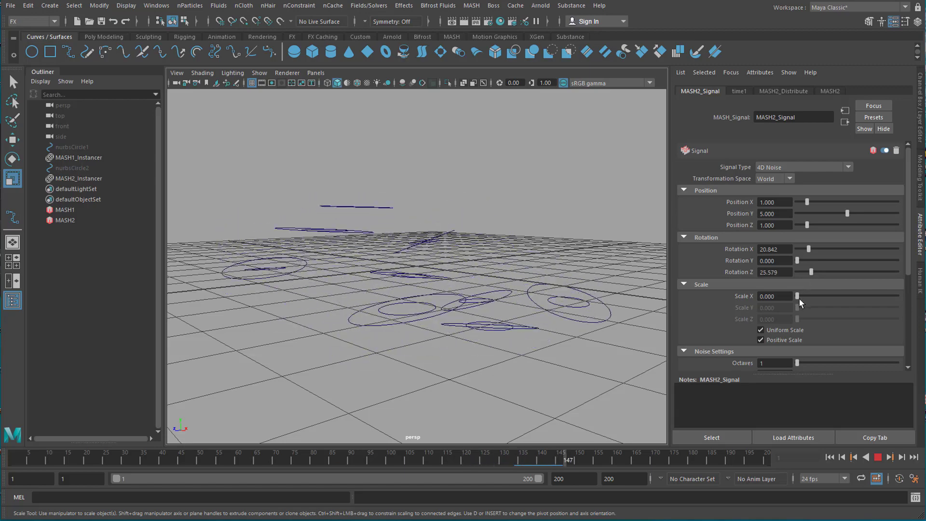
drag(798, 297, 814, 296)
alt+drag(579, 313, 562, 348)
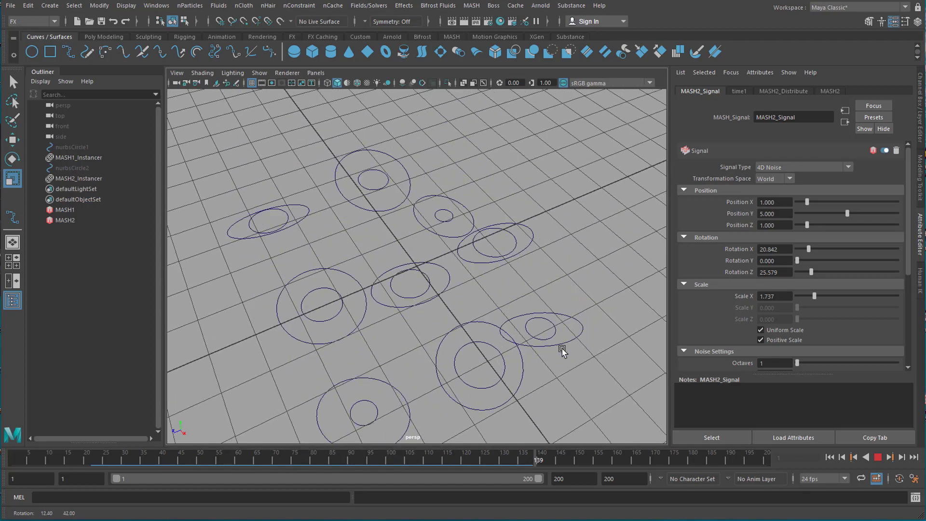
alt+right_drag(540, 308, 504, 331)
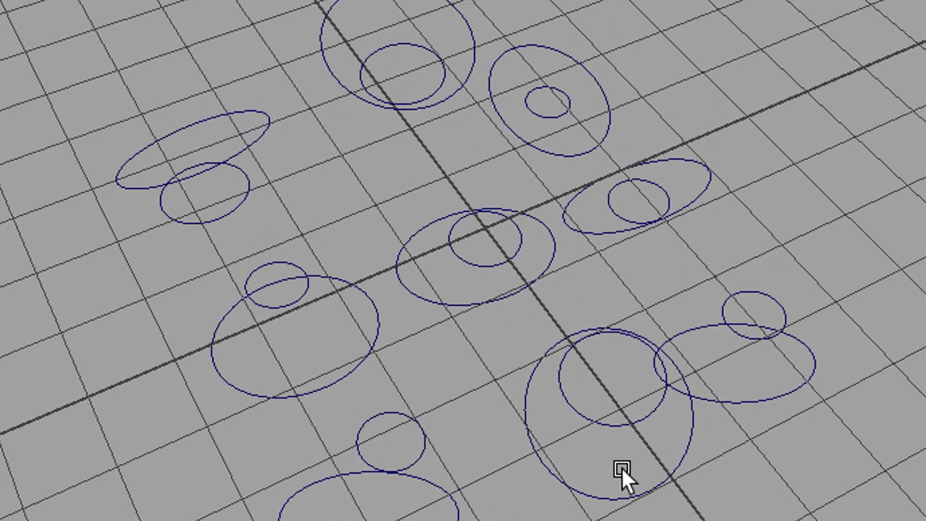
Set the MASH2 Signal's Step Amount to about 103 and its Time Scale to about 0.778.
alt+drag(622, 469, 614, 328)
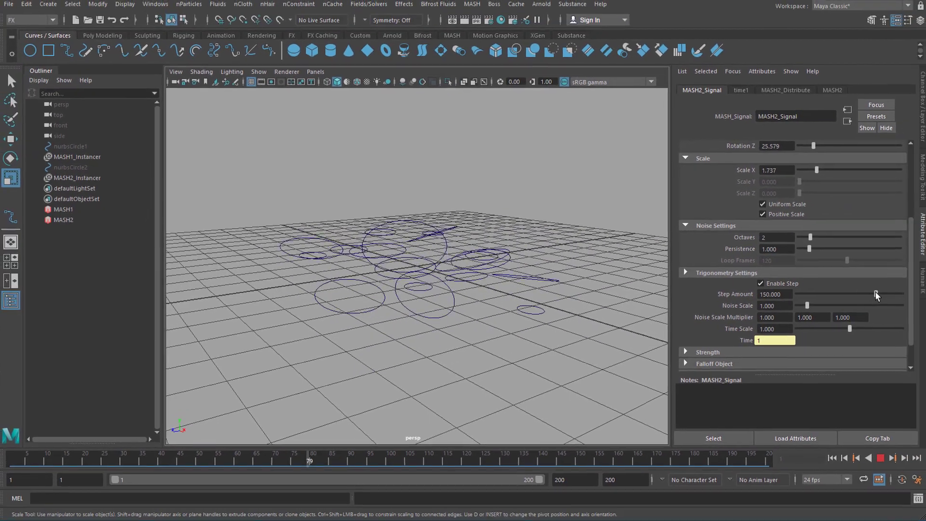
drag(876, 293, 850, 293)
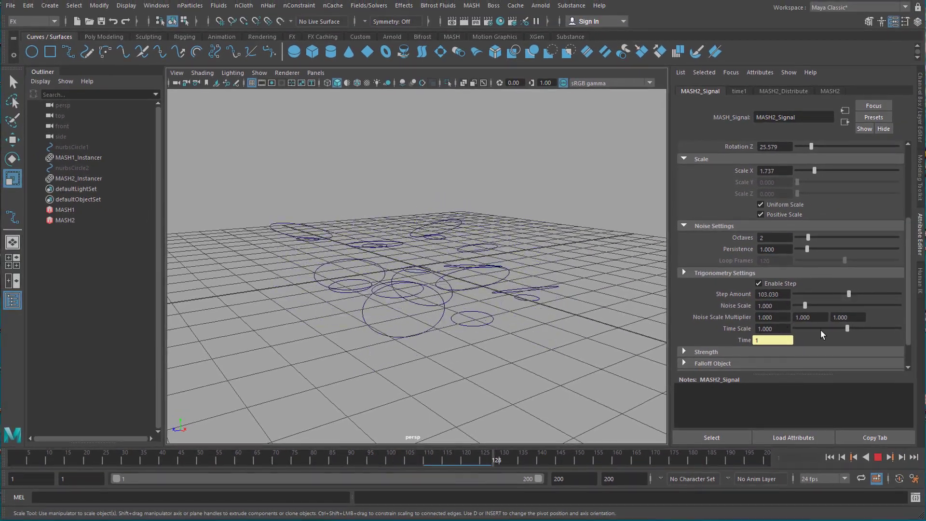
drag(847, 327, 832, 327)
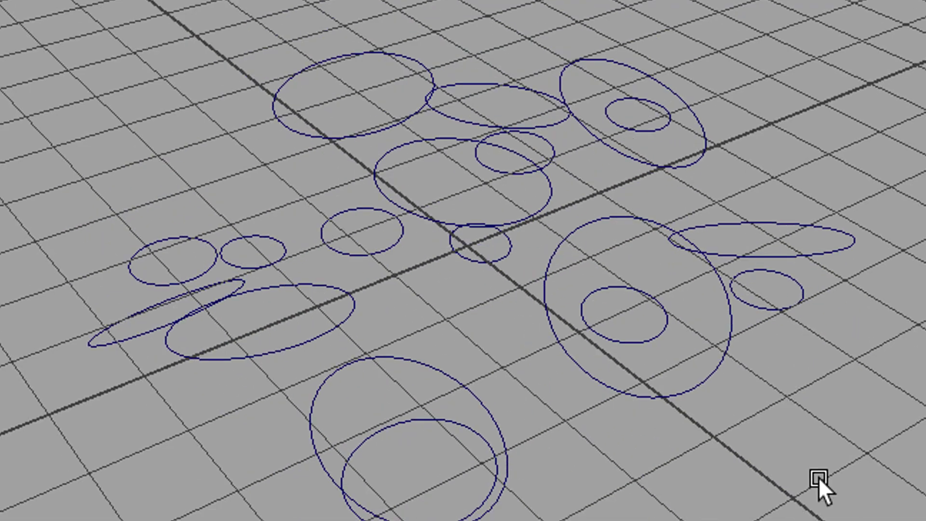
alt+drag(818, 478, 806, 419)
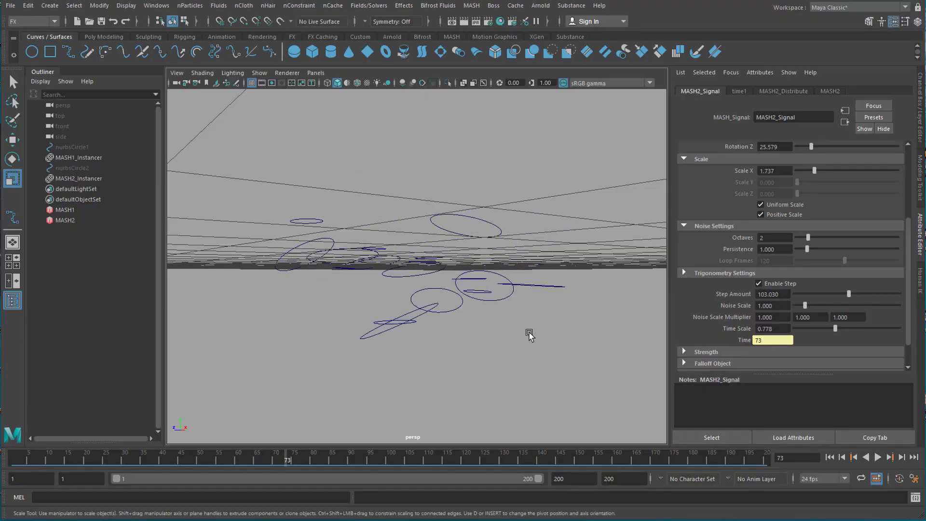
alt+drag(529, 335, 519, 354)
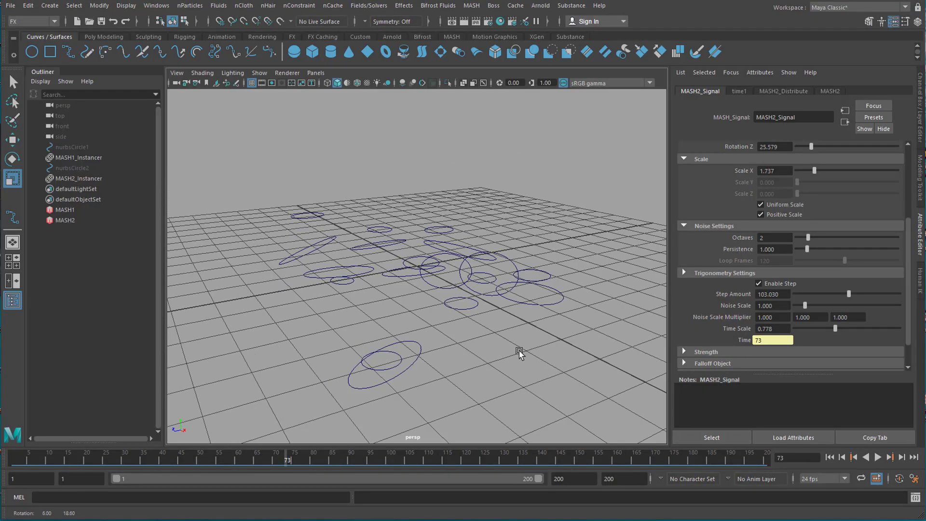
Create a NURBS plane at the origin as a ground surface and set its width to 100.
click(367, 54)
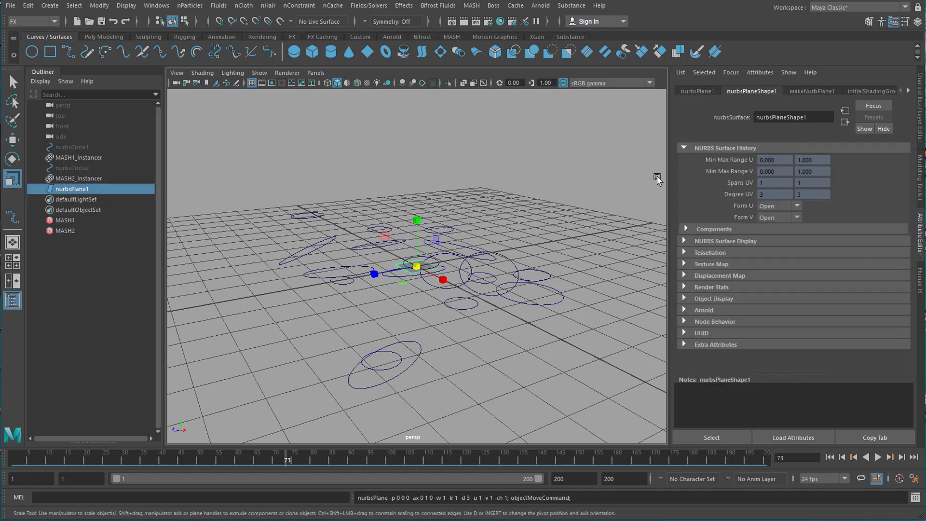
click(813, 91)
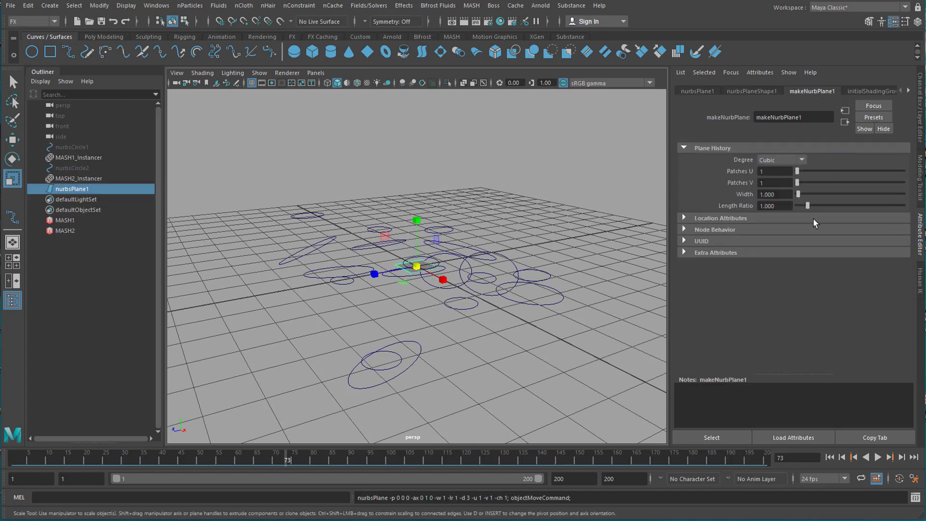
drag(801, 198, 903, 195)
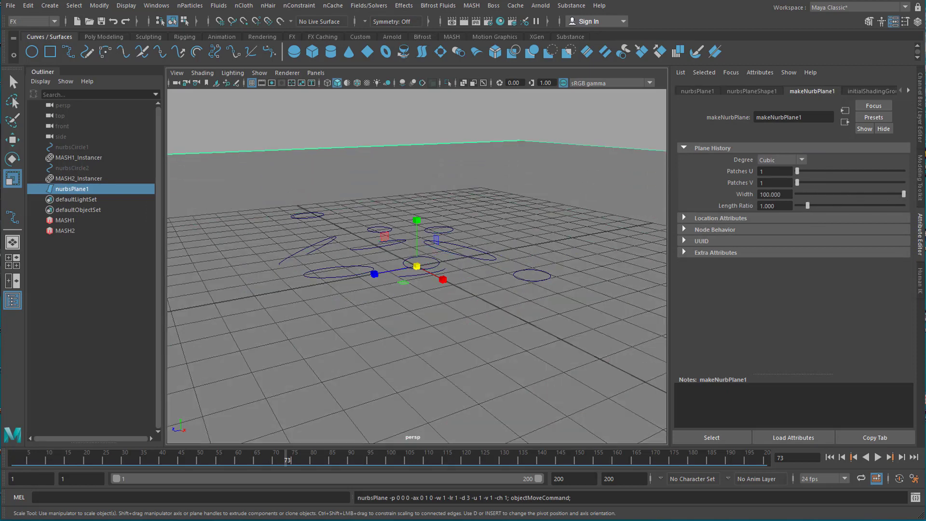
Assign a new Lambert material to the ground plane and set its color to white.
right_drag(557, 161, 565, 404)
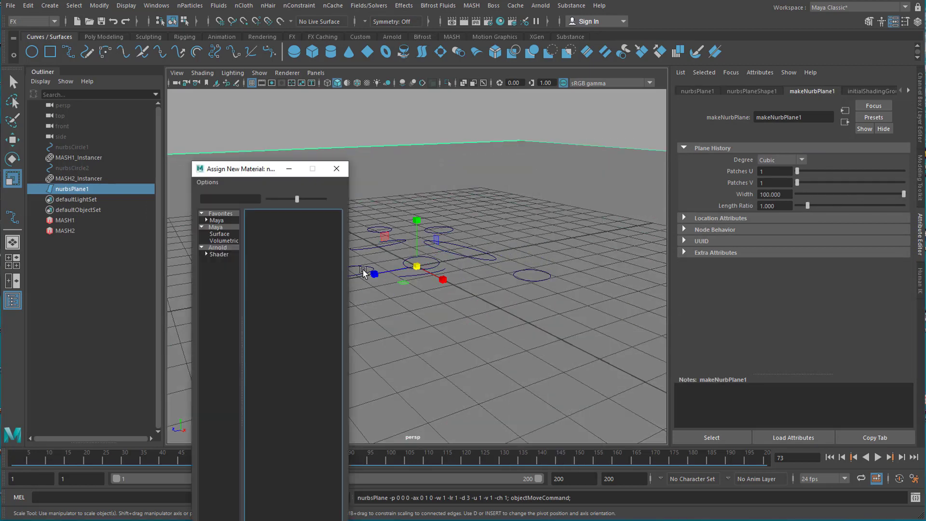
click(222, 229)
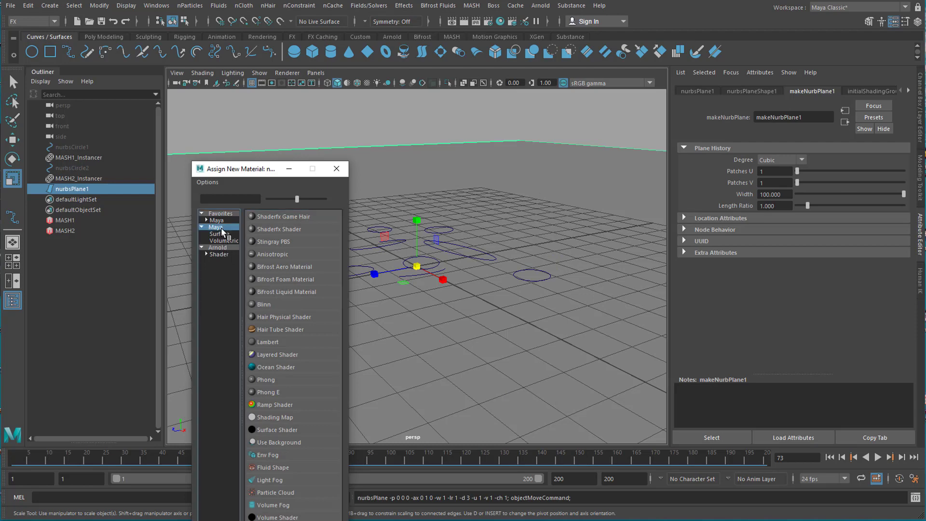
click(268, 342)
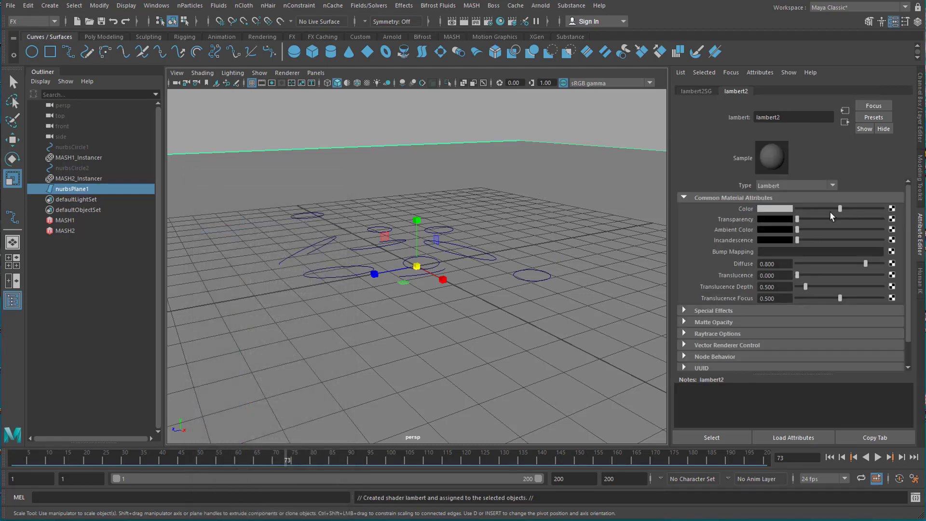
drag(840, 208, 915, 211)
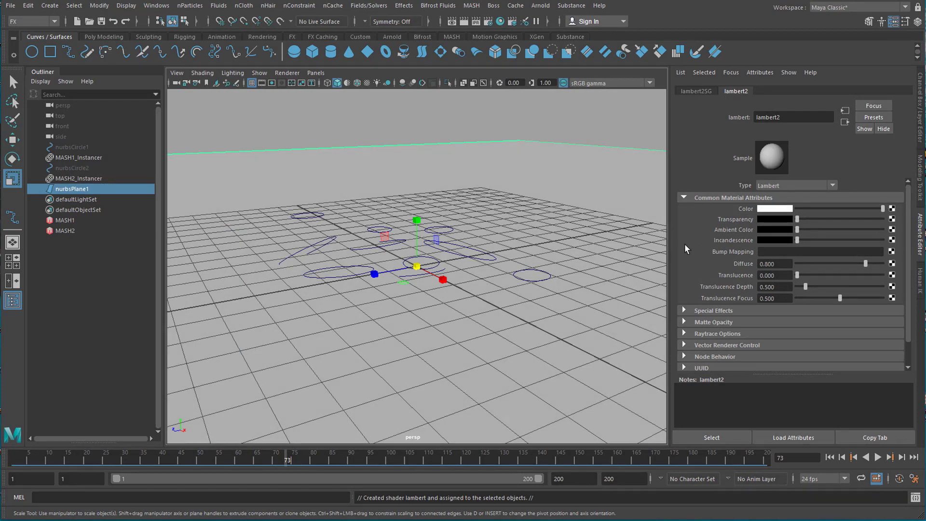
Frame the circles from a higher, closer angle and render the scene with Arnold.
alt+drag(545, 238, 541, 276)
alt+right_drag(541, 275, 567, 261)
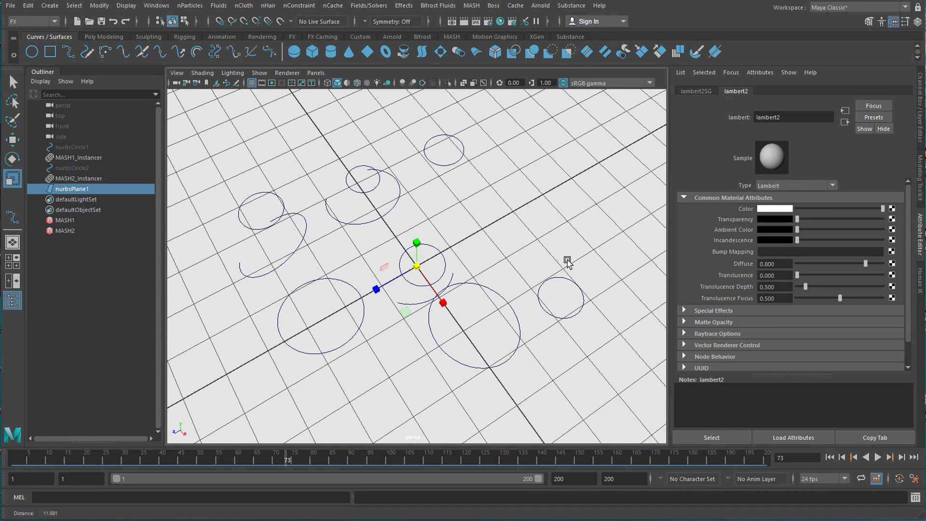
click(532, 8)
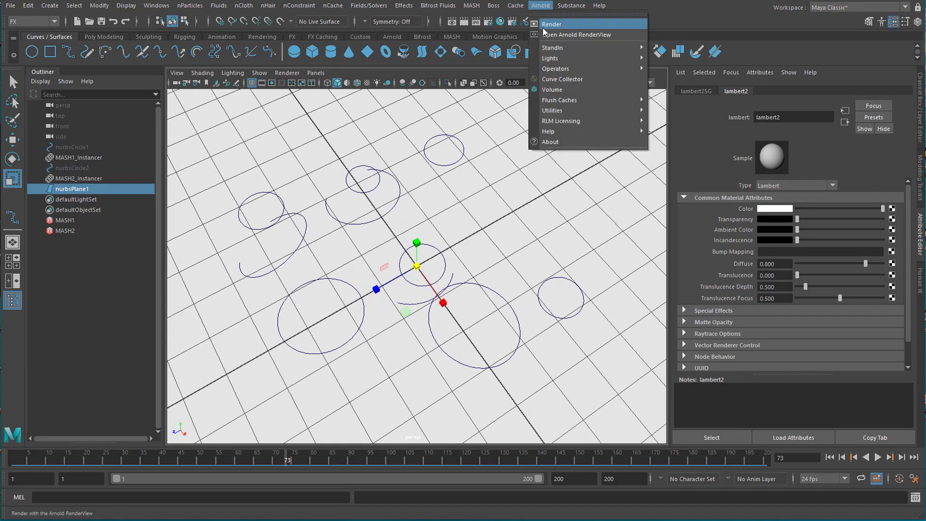
click(543, 27)
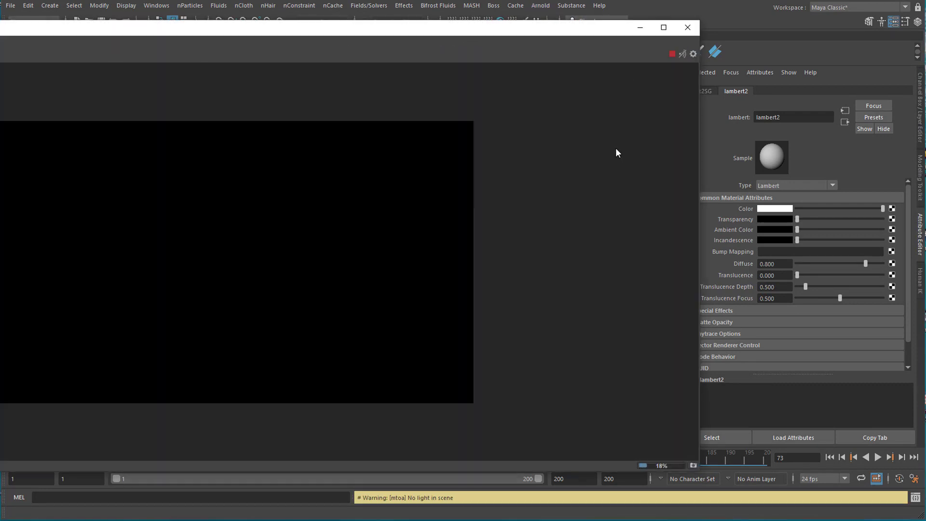
Add an Arnold Skydome Light to illuminate the circles and the ground plane.
click(537, 7)
mouse_move(569, 58)
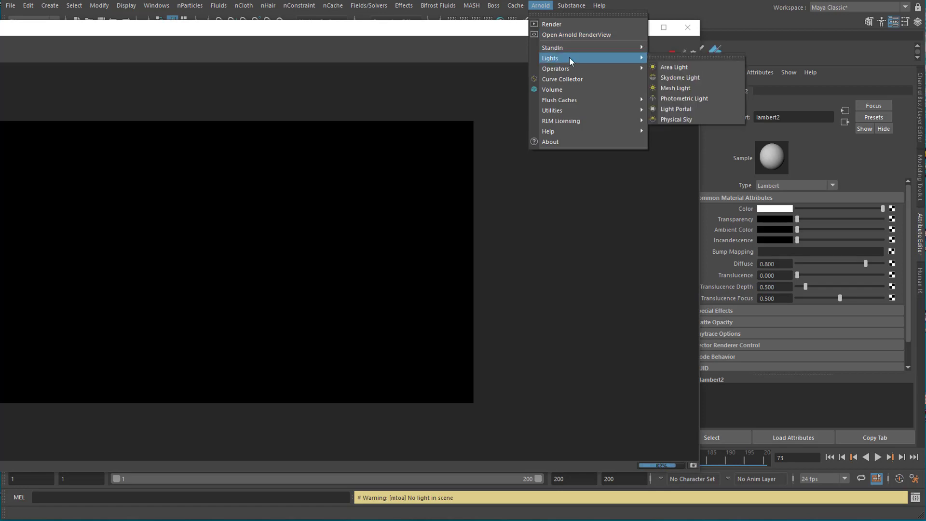
click(694, 76)
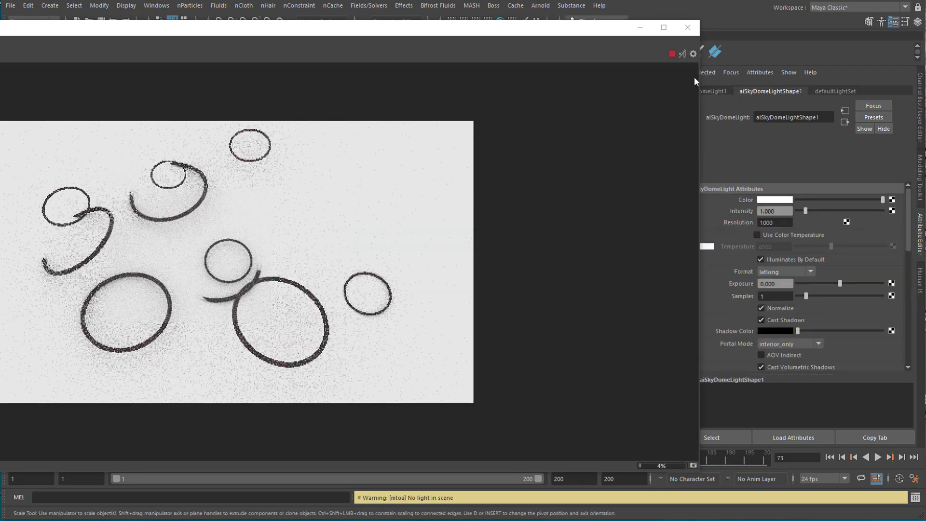